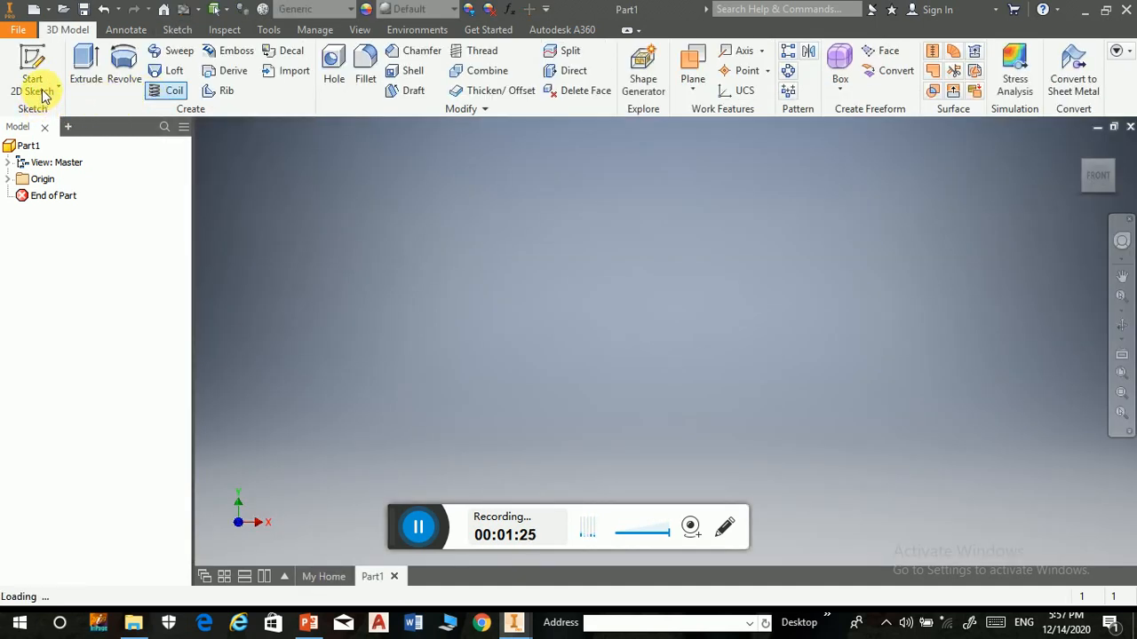
Start a 2D sketch on the YZ plane and draw a center-point circle about 14 mm in diameter, centred on the horizontal axis left of the origin.
{"action": "left_click", "coordinate": [43, 92]}
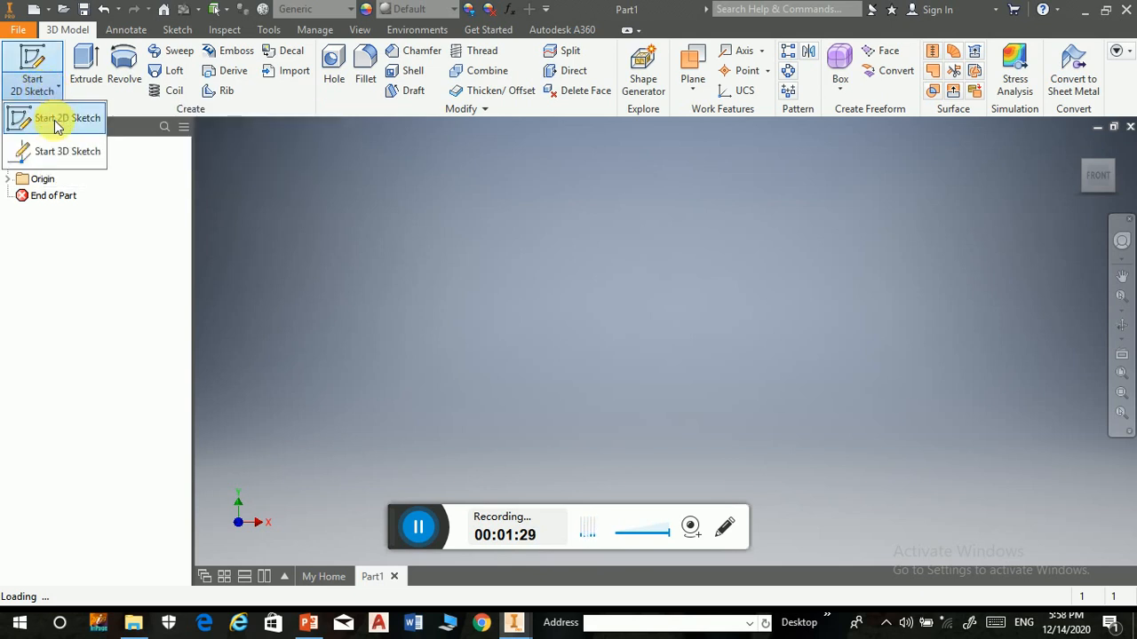
{"action": "left_click", "coordinate": [88, 116]}
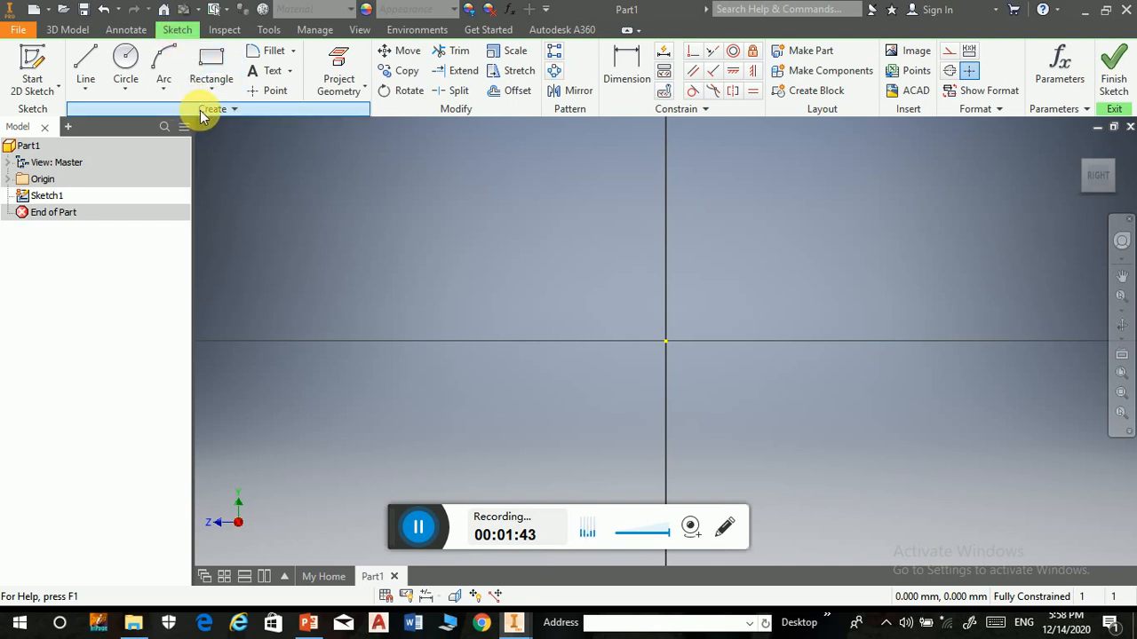
{"action": "left_click", "coordinate": [124, 90]}
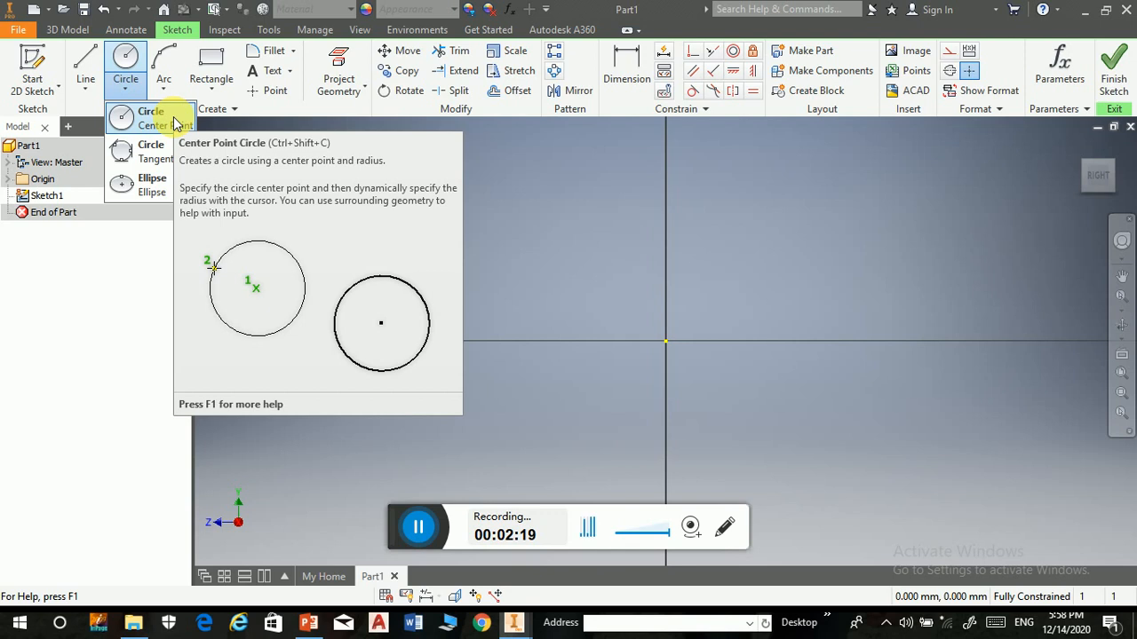
{"action": "left_click", "coordinate": [174, 123]}
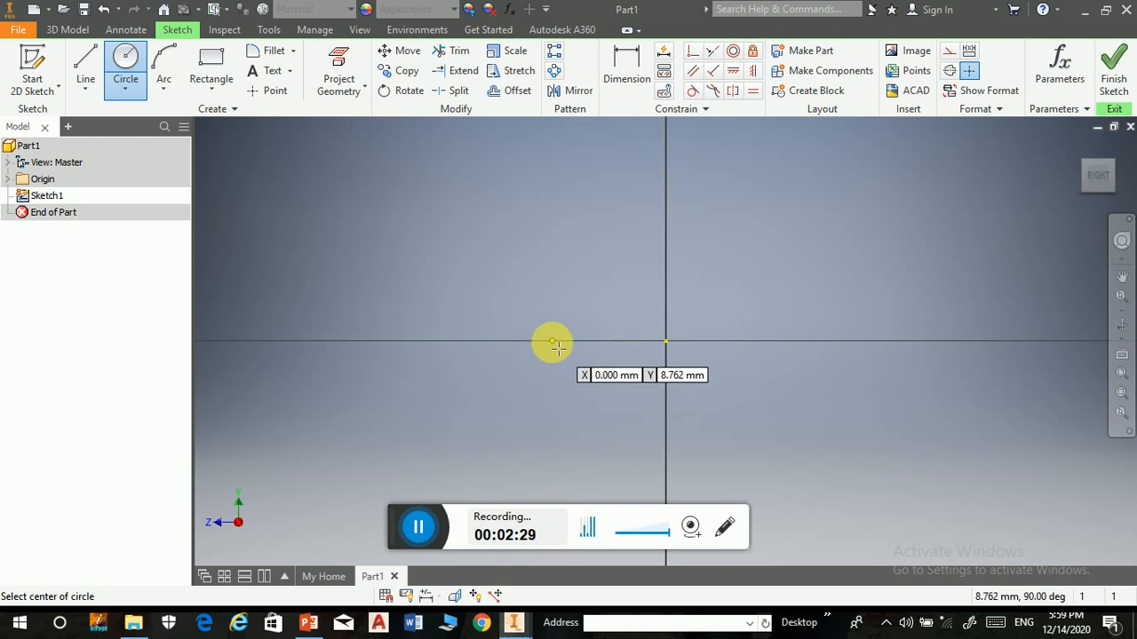
{"action": "left_click", "coordinate": [557, 347]}
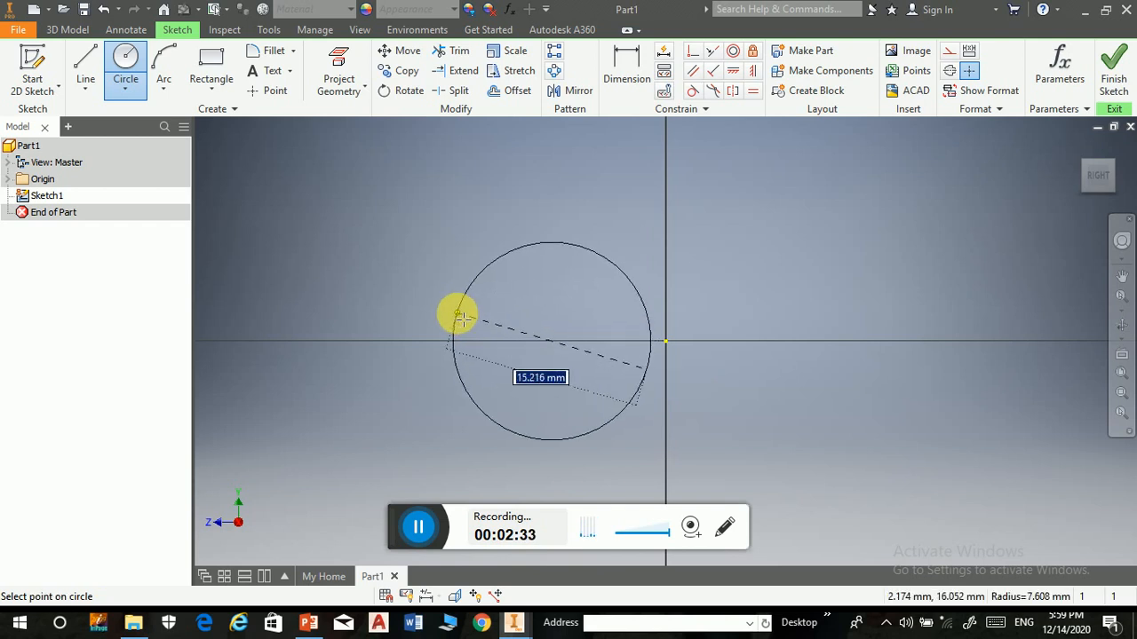
{"action": "left_click", "coordinate": [604, 268]}
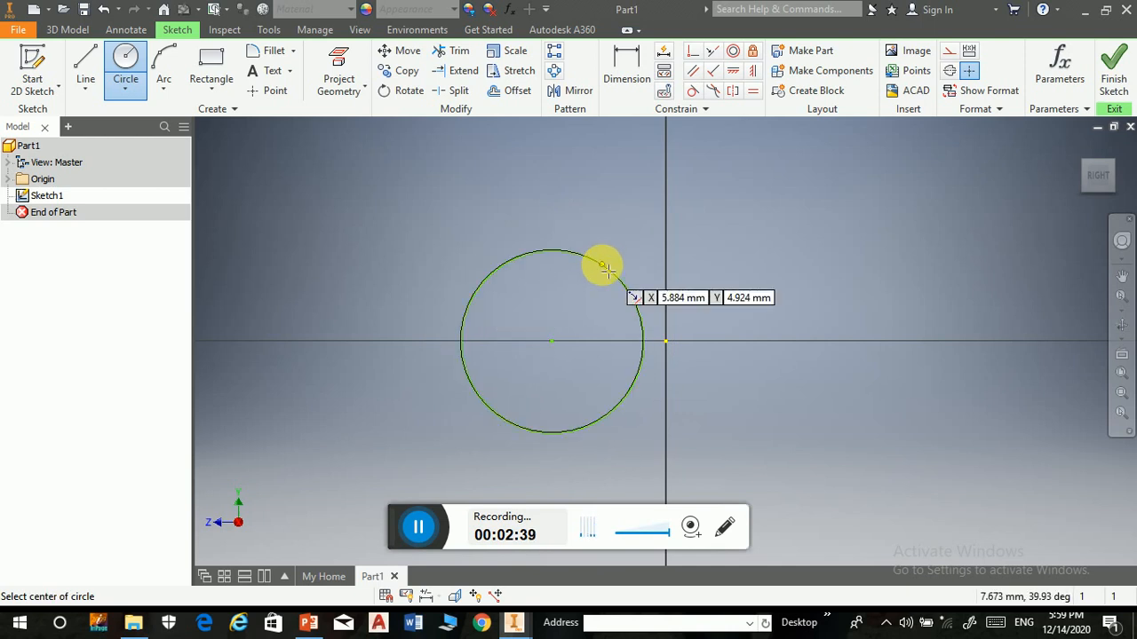
Dimension the circle's diameter and set it to 20 mm.
{"action": "left_click", "coordinate": [624, 87]}
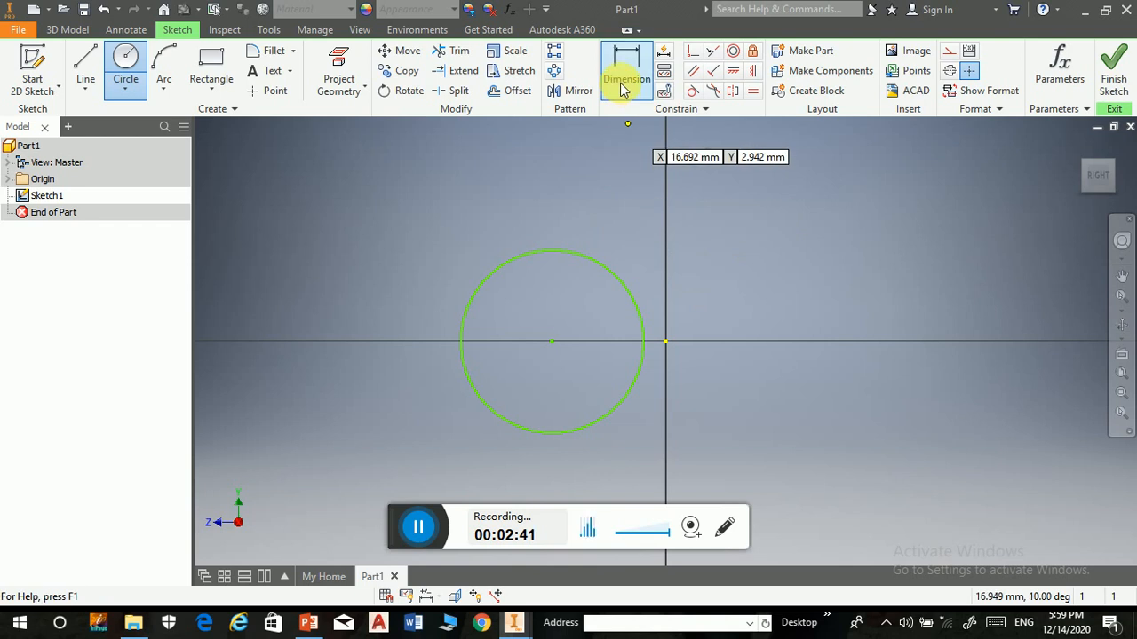
{"action": "left_click", "coordinate": [608, 260]}
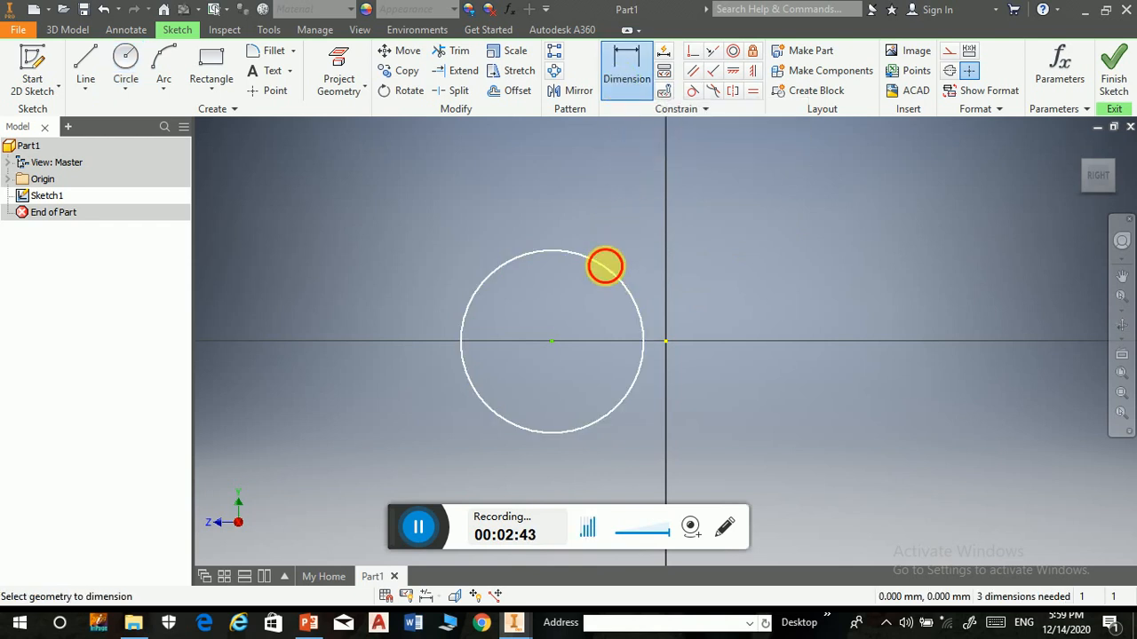
{"action": "left_click", "coordinate": [562, 315]}
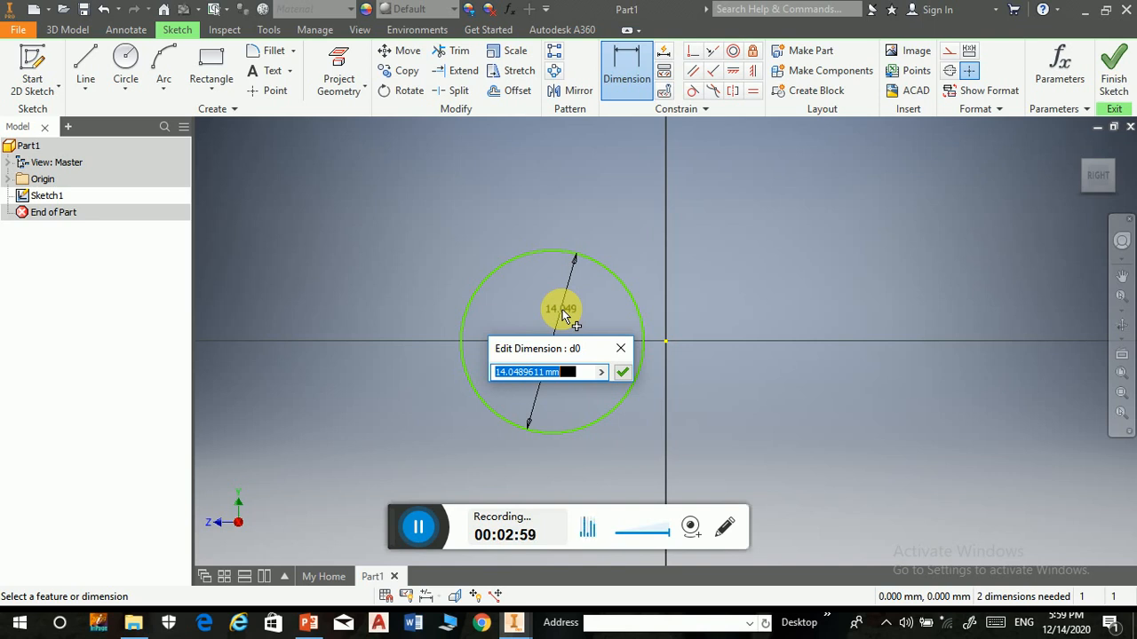
{"action": "key", "text": "BackSpace"}
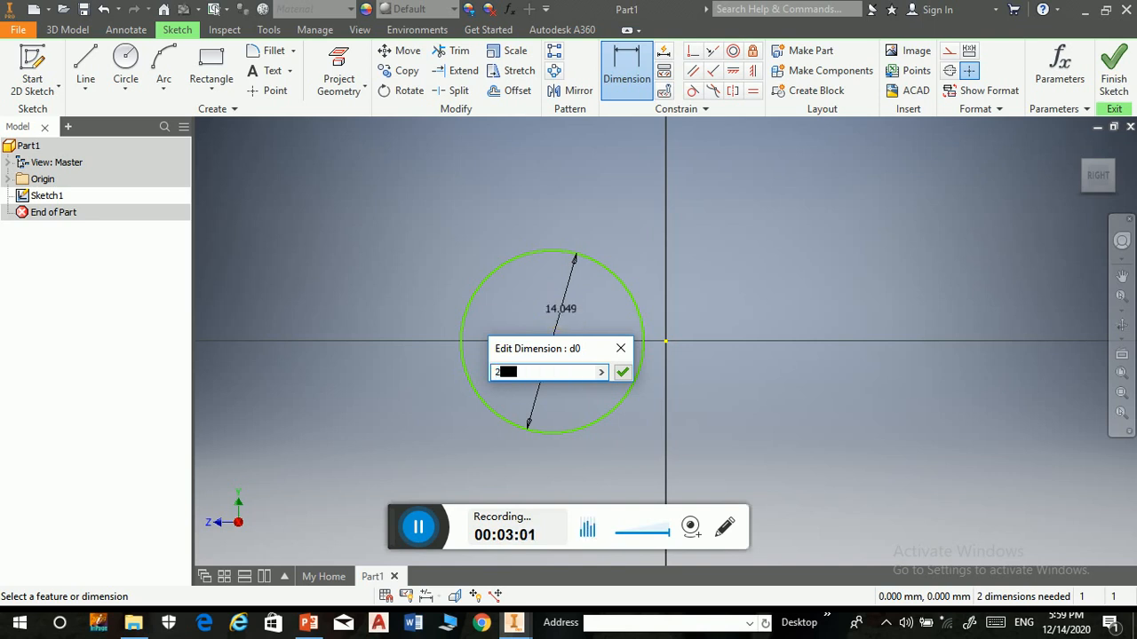
{"action": "type", "text": "20"}
{"action": "key", "text": "Return"}
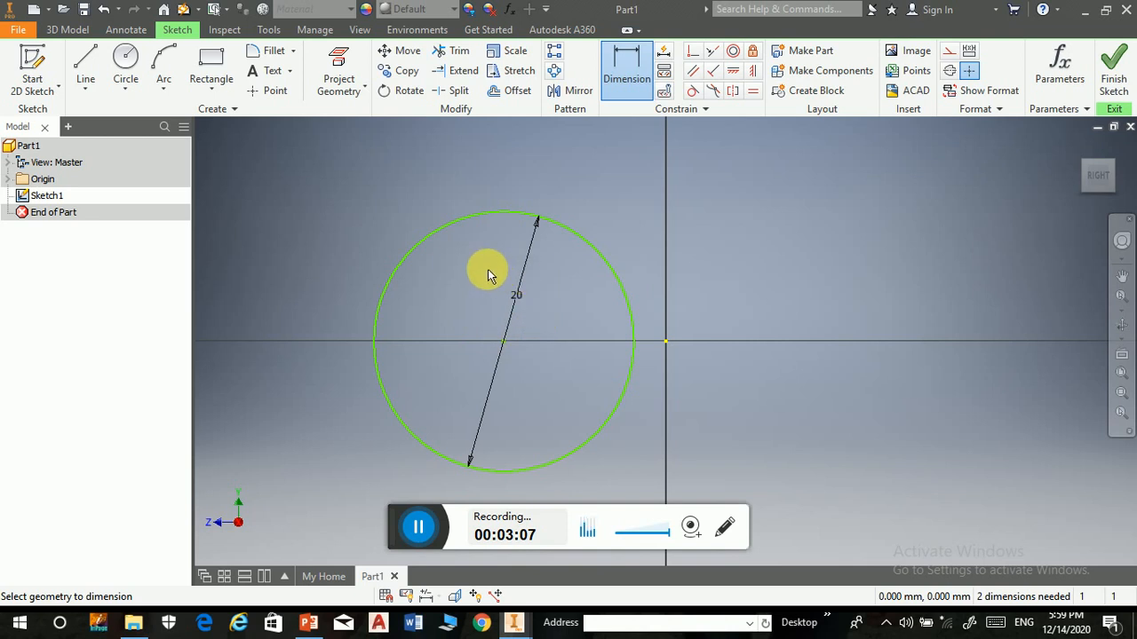
Draw a closed triangle from three lines to the right of the vertical axis, straddling the horizontal axis.
{"action": "left_click", "coordinate": [89, 93]}
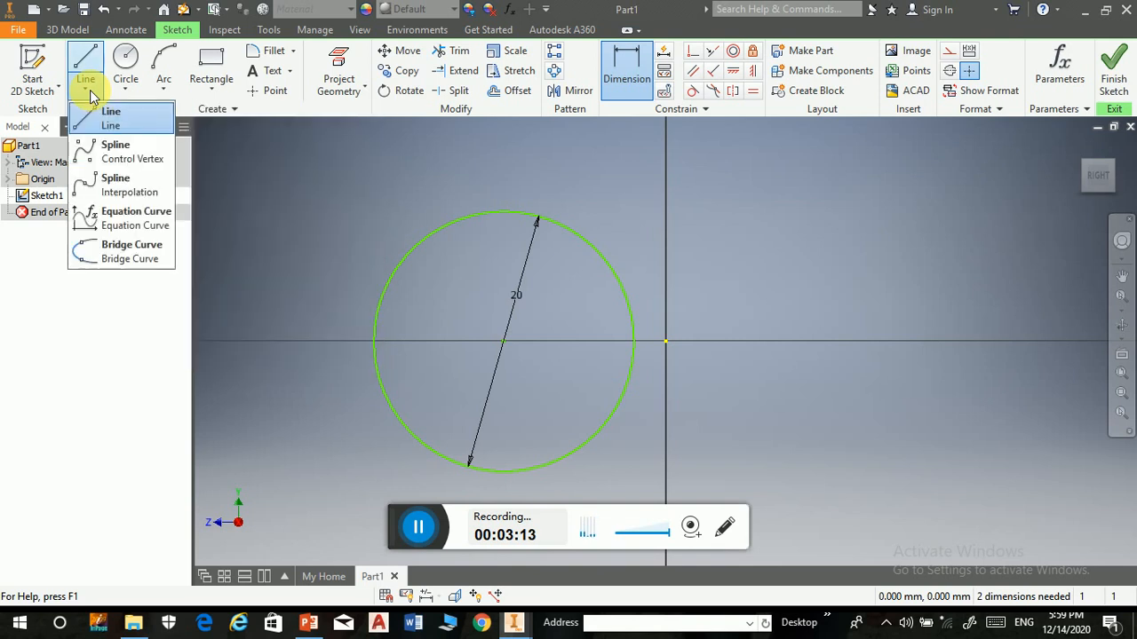
{"action": "left_click", "coordinate": [94, 114]}
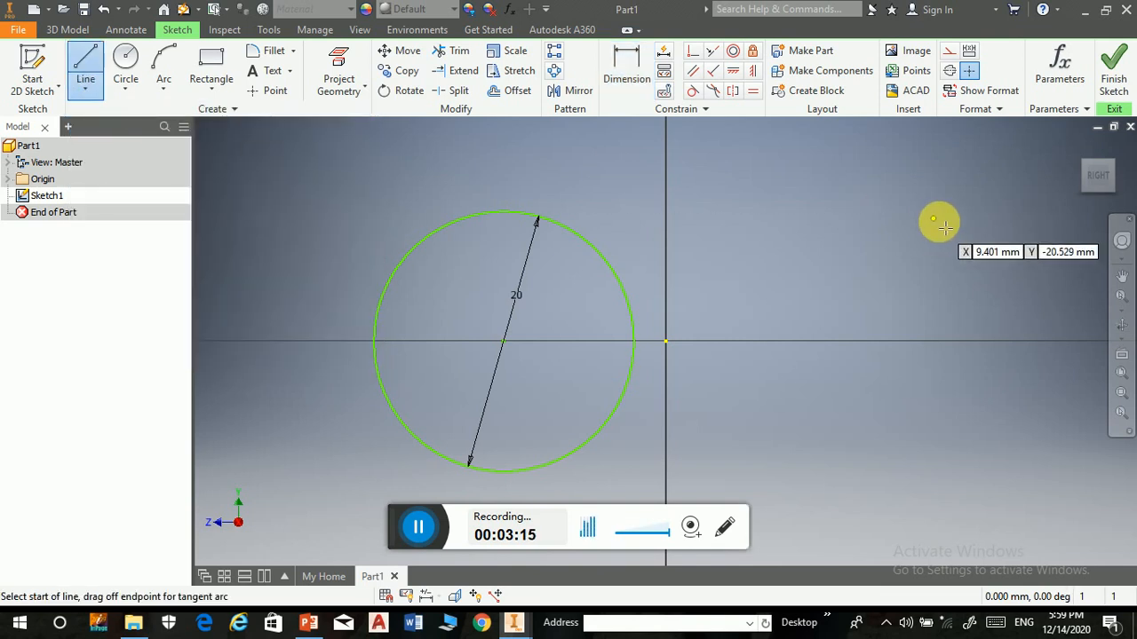
{"action": "left_click", "coordinate": [853, 194]}
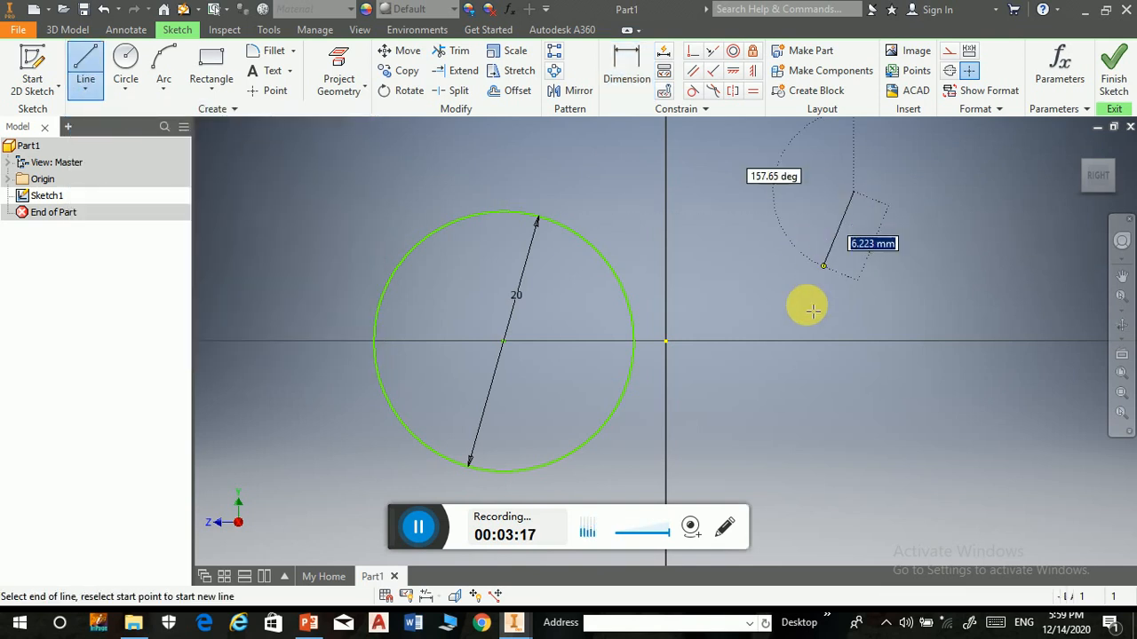
{"action": "left_click", "coordinate": [763, 413]}
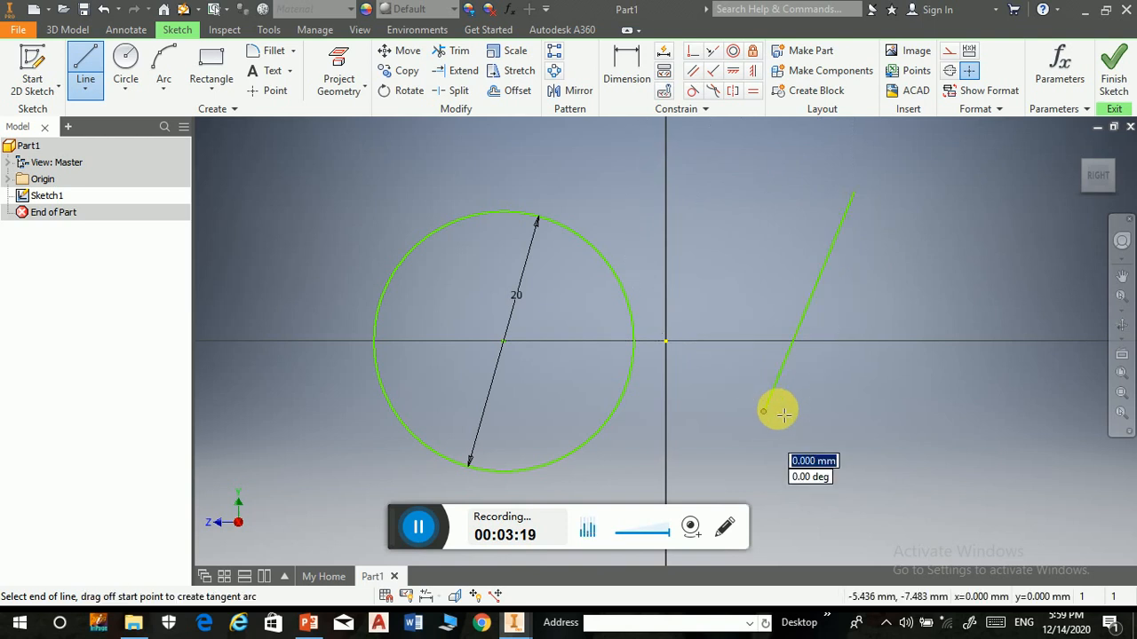
{"action": "left_click", "coordinate": [978, 388]}
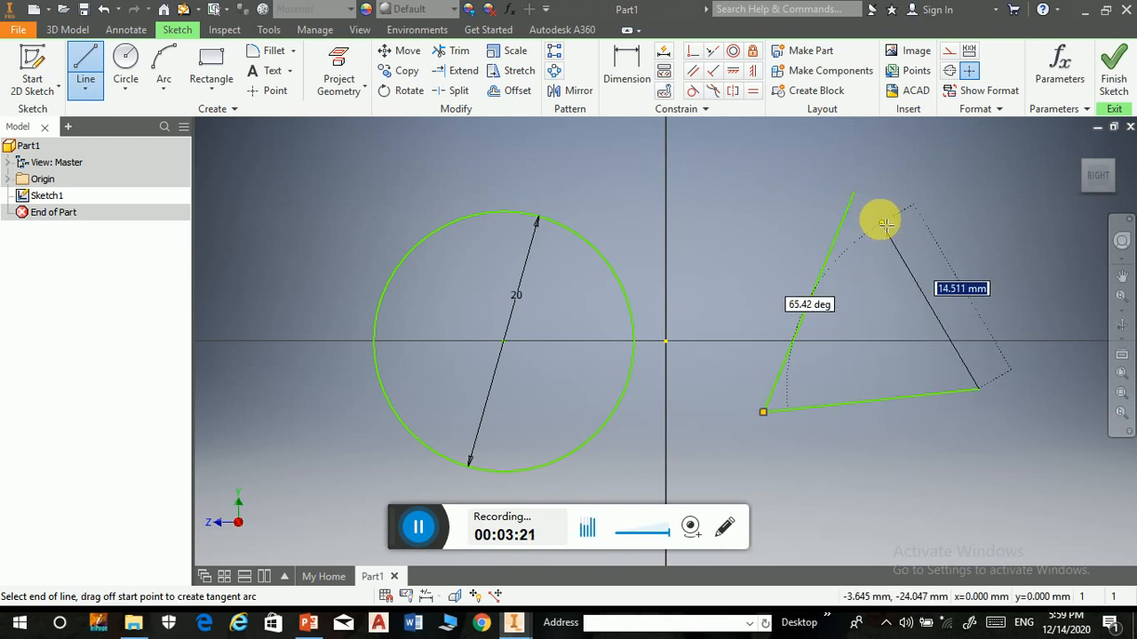
{"action": "left_click", "coordinate": [856, 195]}
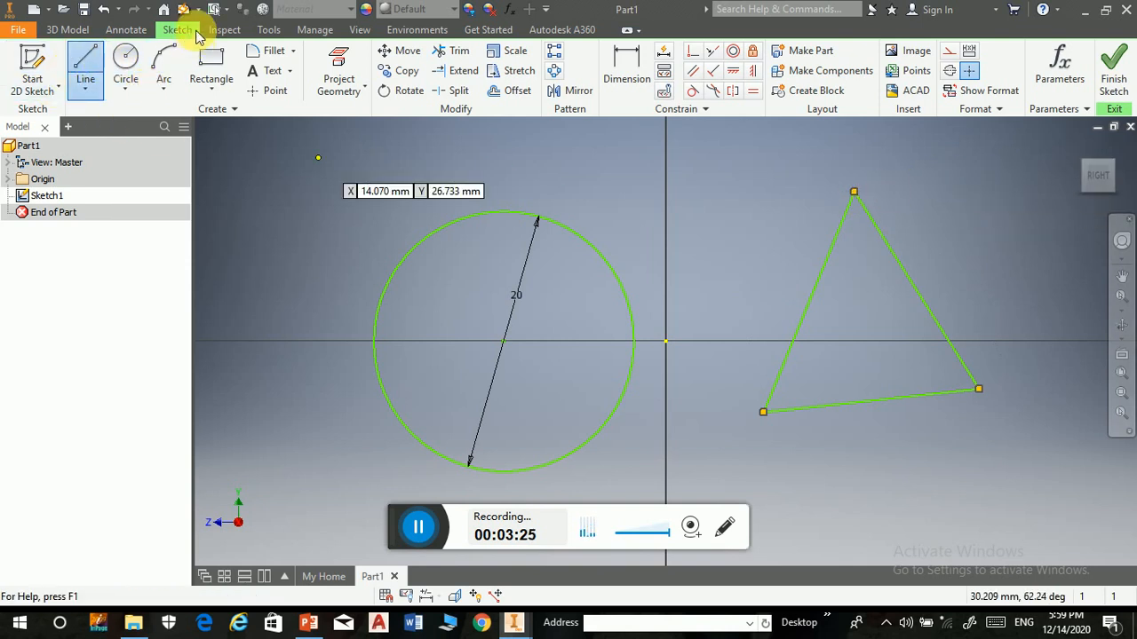
Inscribe a tangent circle in the triangle, using its three sides as the tangent lines.
{"action": "left_click", "coordinate": [122, 94]}
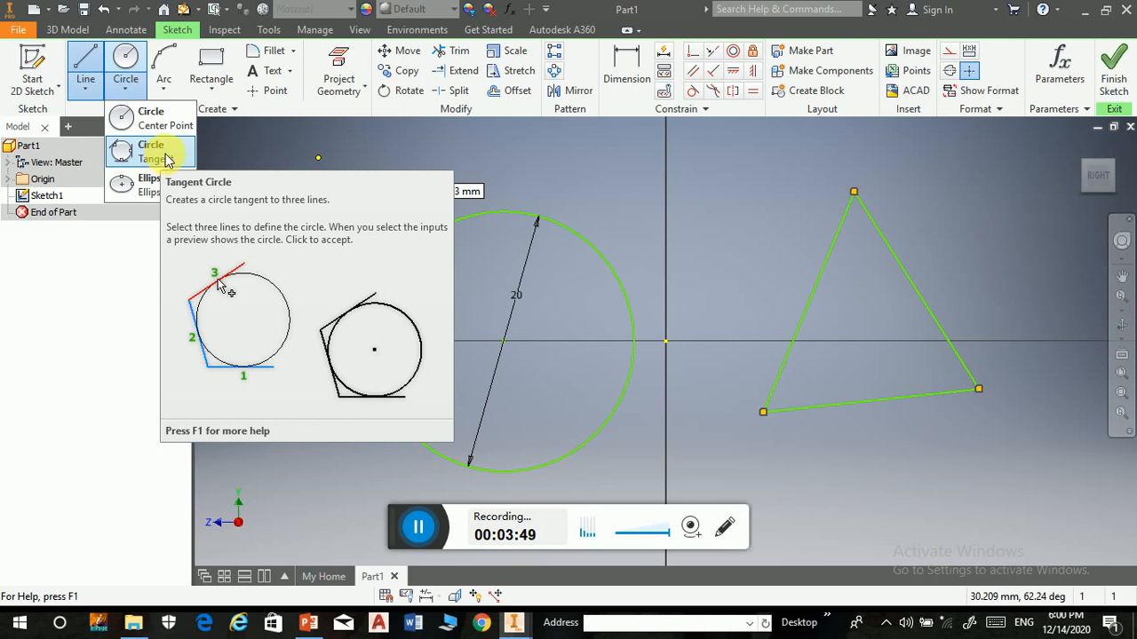
{"action": "left_click", "coordinate": [168, 158]}
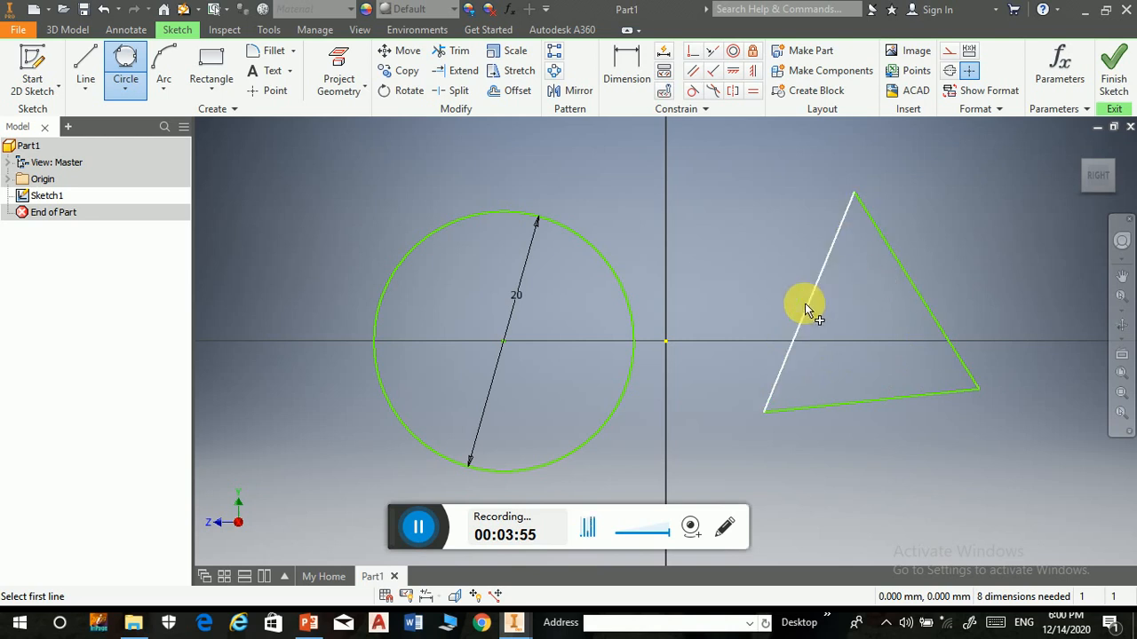
{"action": "left_click", "coordinate": [884, 407]}
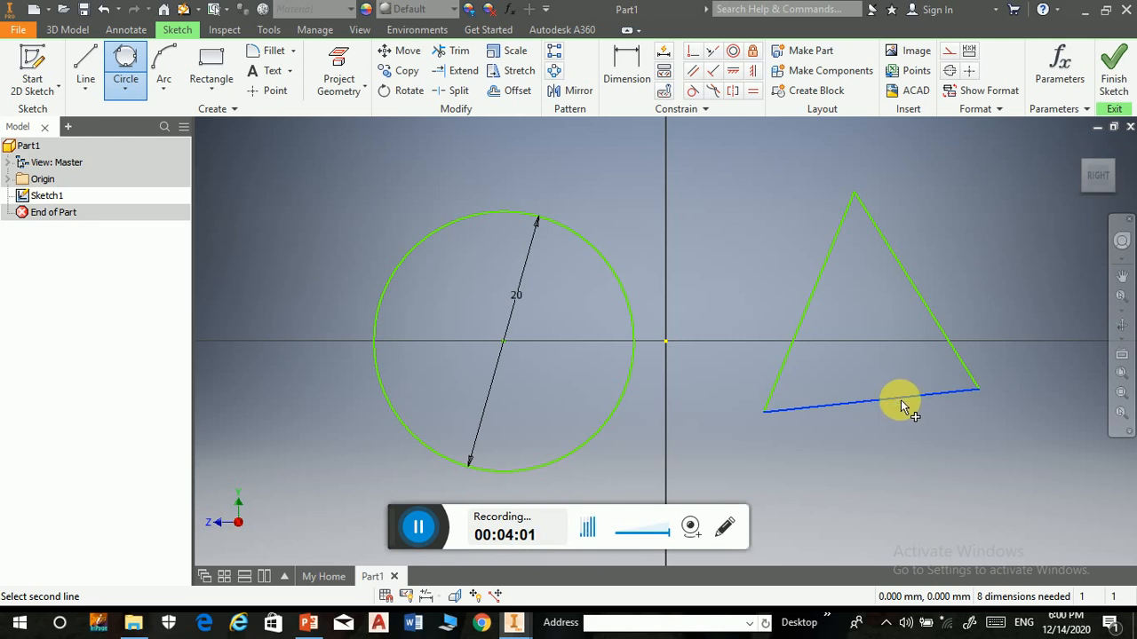
{"action": "left_click", "coordinate": [924, 309]}
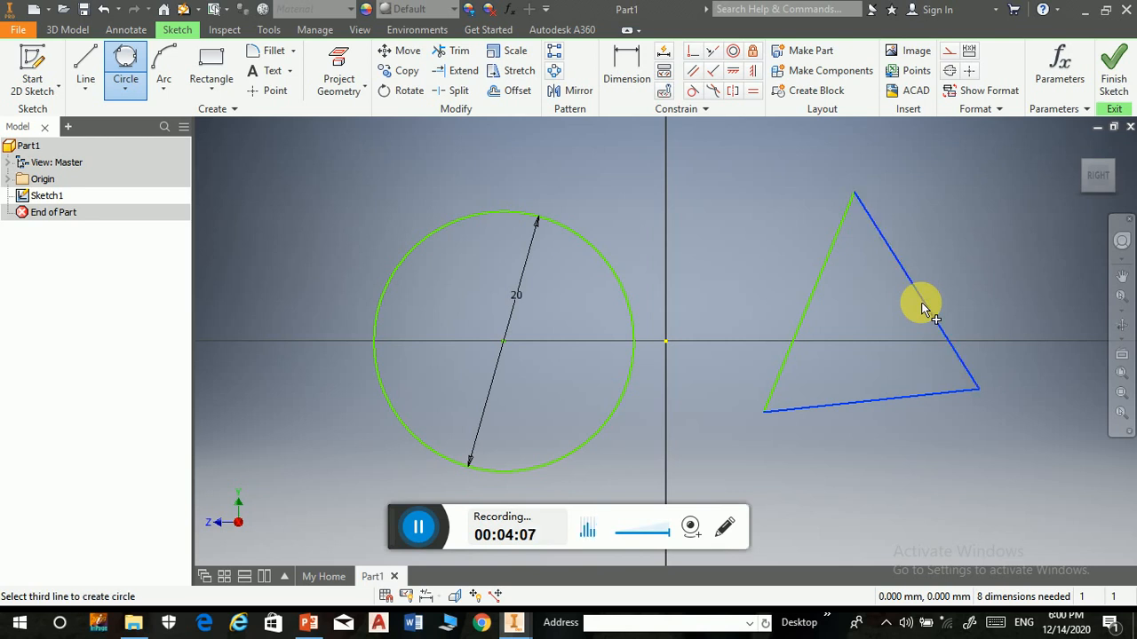
{"action": "left_click", "coordinate": [808, 311]}
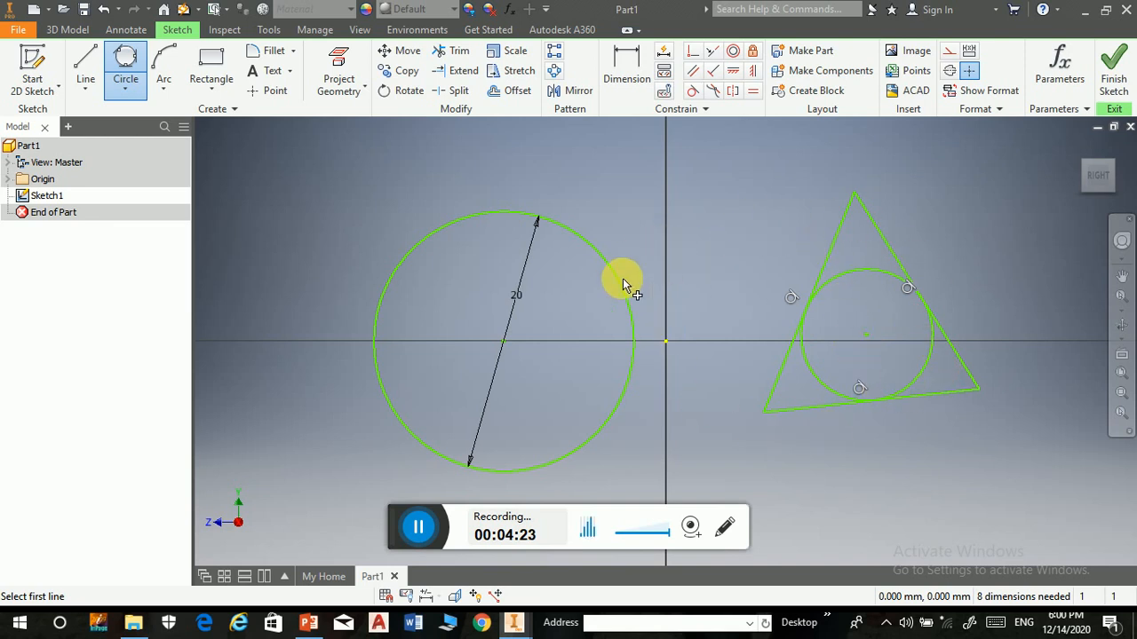
Draw a horizontal ellipse in the empty area above the 20 mm circle, with half-axes of about 10 mm and 4 mm.
{"action": "left_click", "coordinate": [1122, 276]}
{"action": "left_click_drag", "start_coordinate": [692, 235], "coordinate": [730, 450]}
{"action": "left_click_drag", "start_coordinate": [600, 317], "coordinate": [590, 362]}
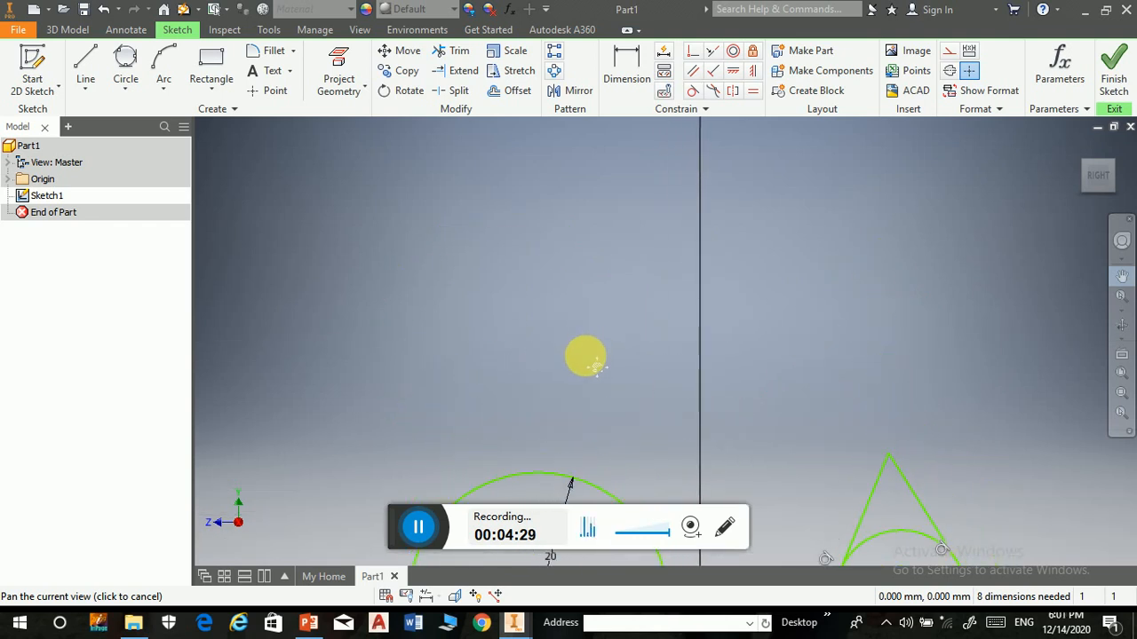
{"action": "left_click", "coordinate": [125, 94]}
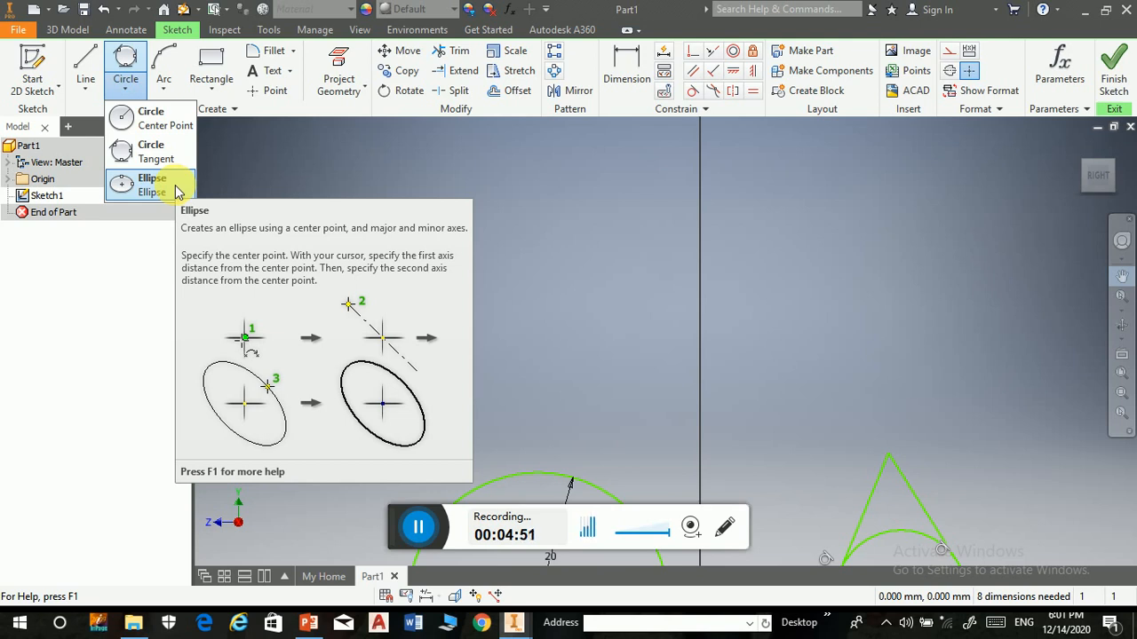
{"action": "left_click", "coordinate": [173, 188]}
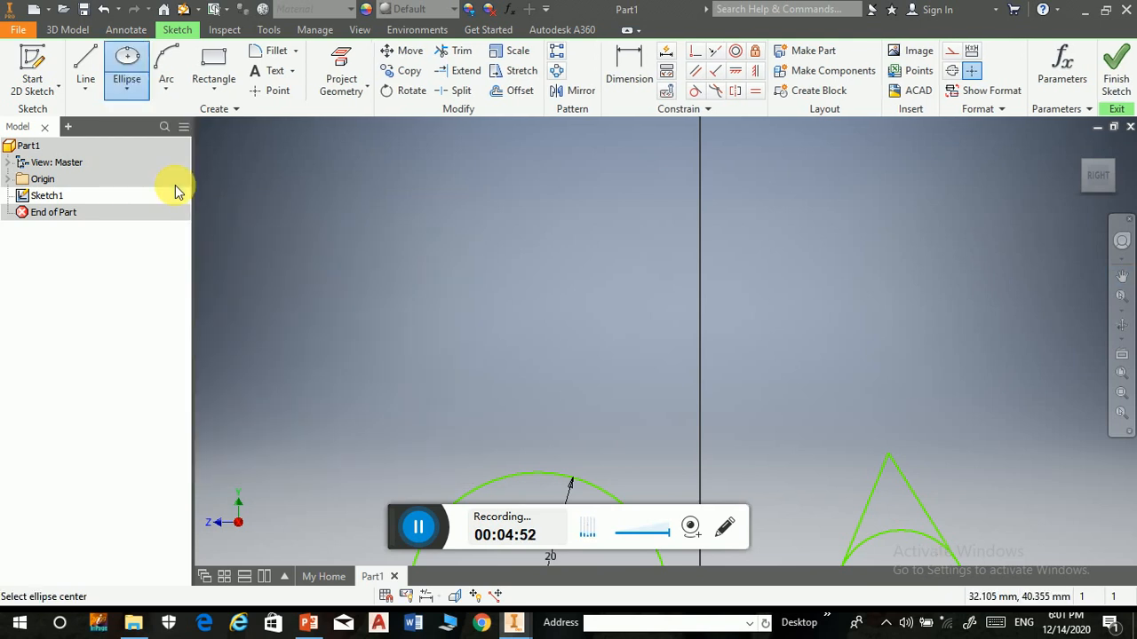
{"action": "left_click", "coordinate": [585, 313]}
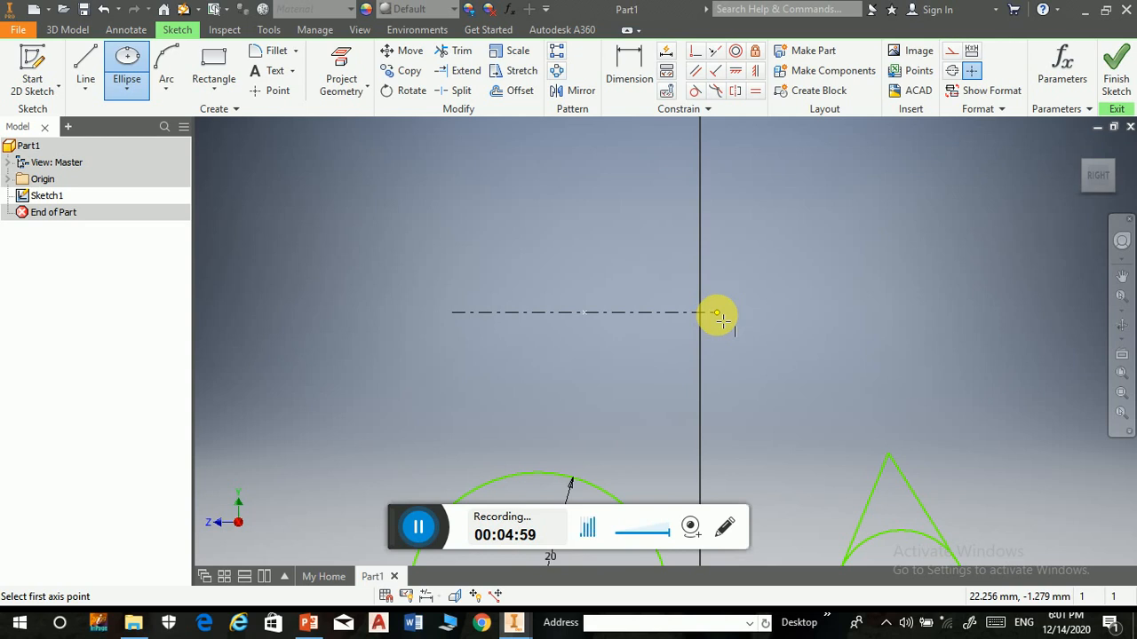
{"action": "left_click", "coordinate": [717, 313]}
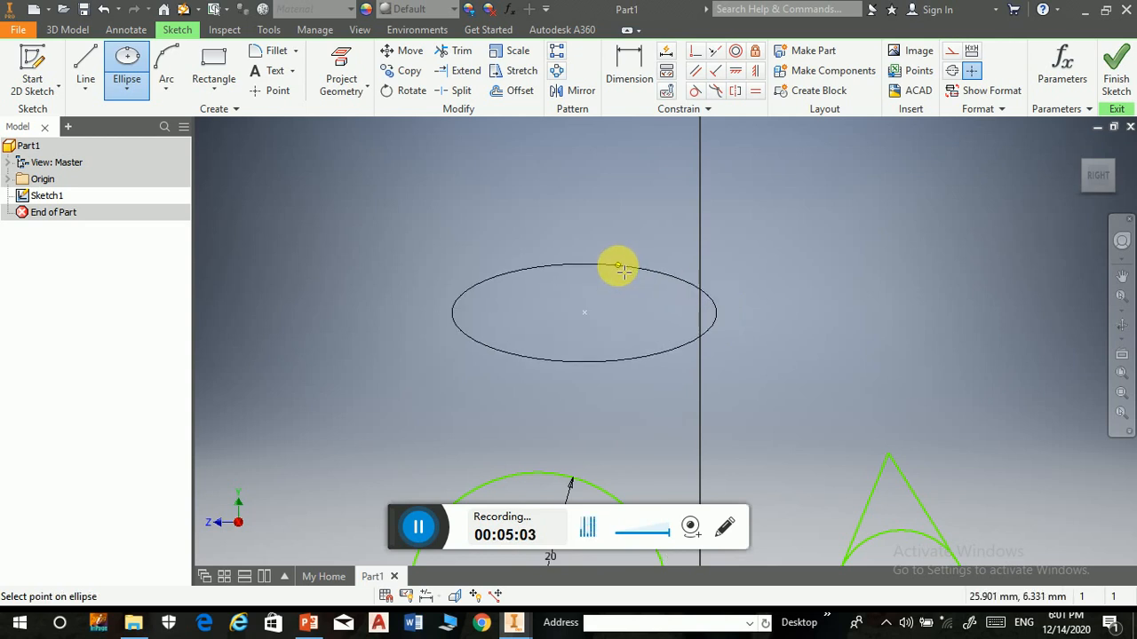
{"action": "left_click", "coordinate": [624, 270]}
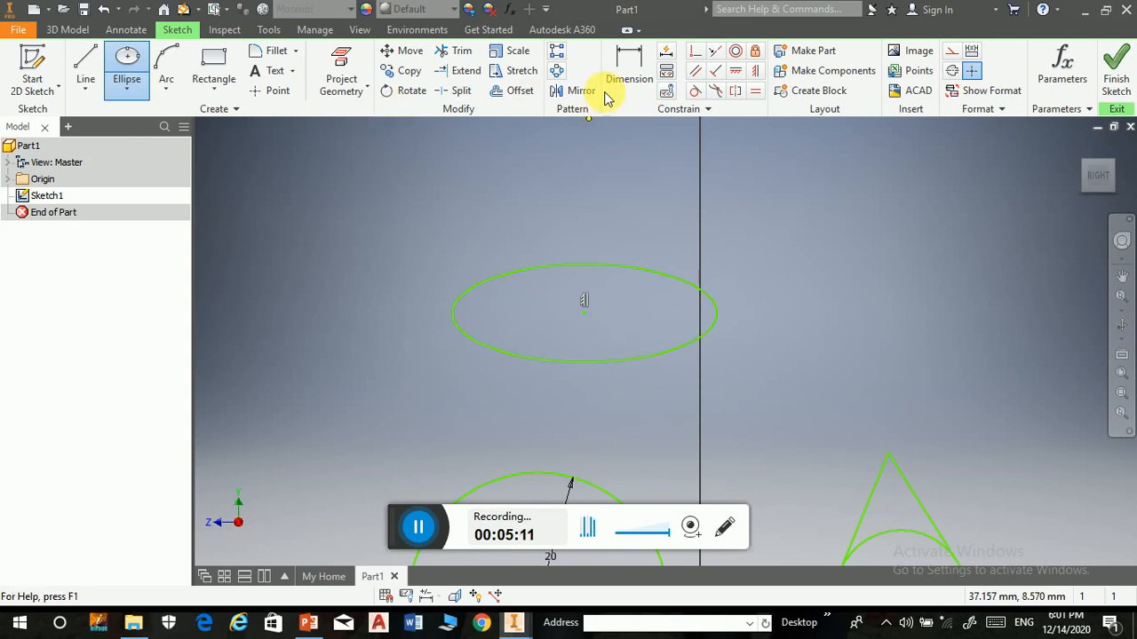
Dimension the ellipse's horizontal half-axis and set it to 15 mm.
{"action": "left_click", "coordinate": [619, 60]}
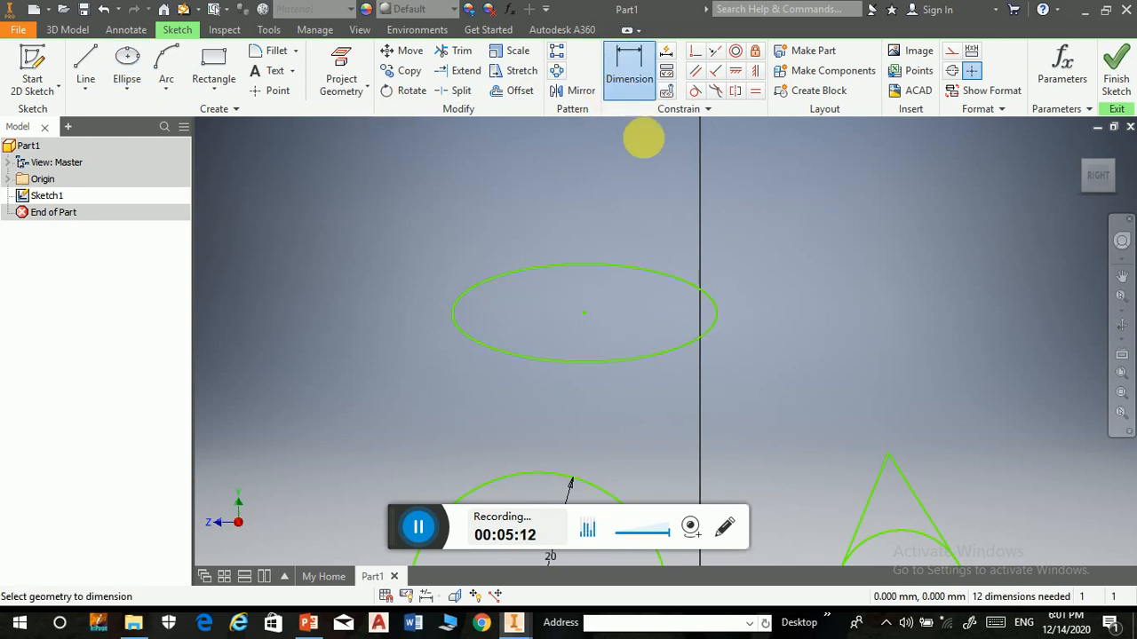
{"action": "left_click", "coordinate": [625, 272]}
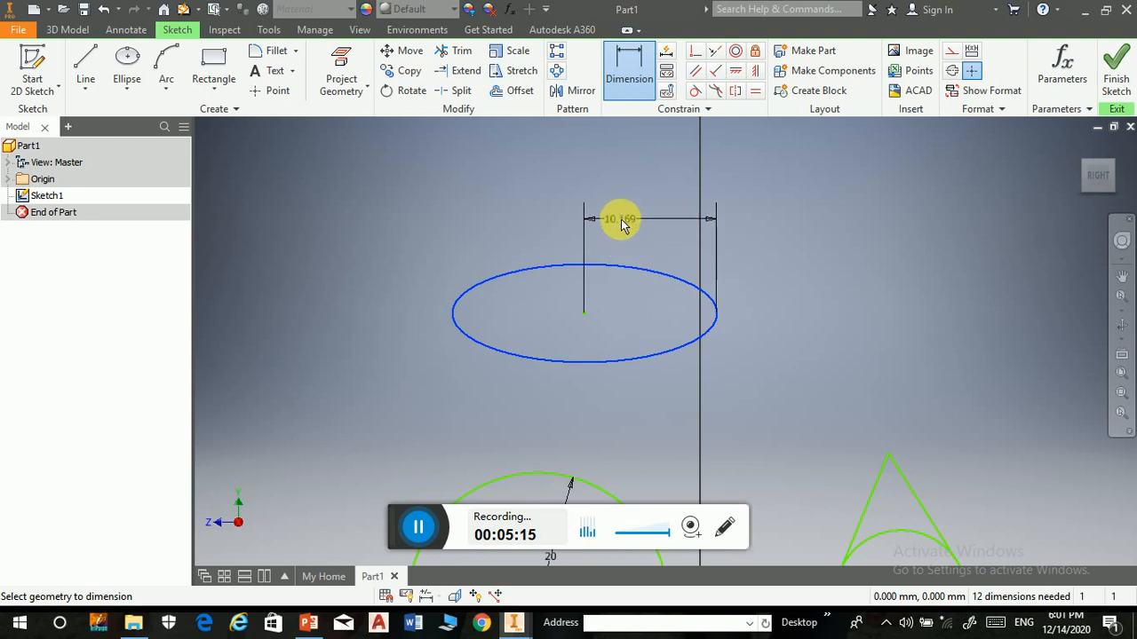
{"action": "left_click", "coordinate": [633, 221]}
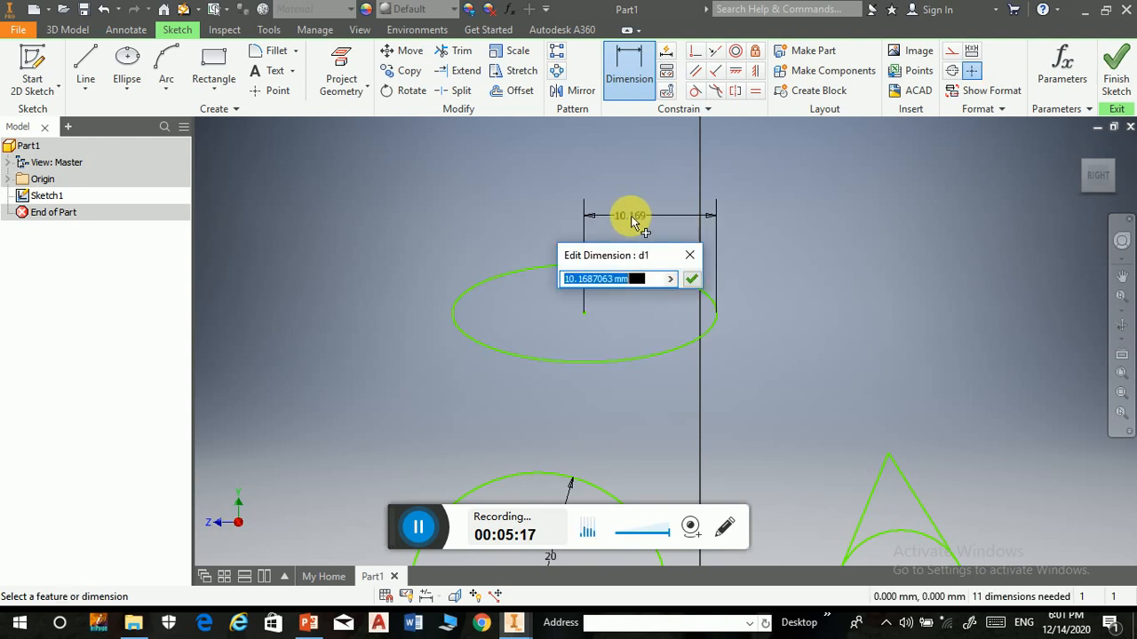
{"action": "type", "text": "15"}
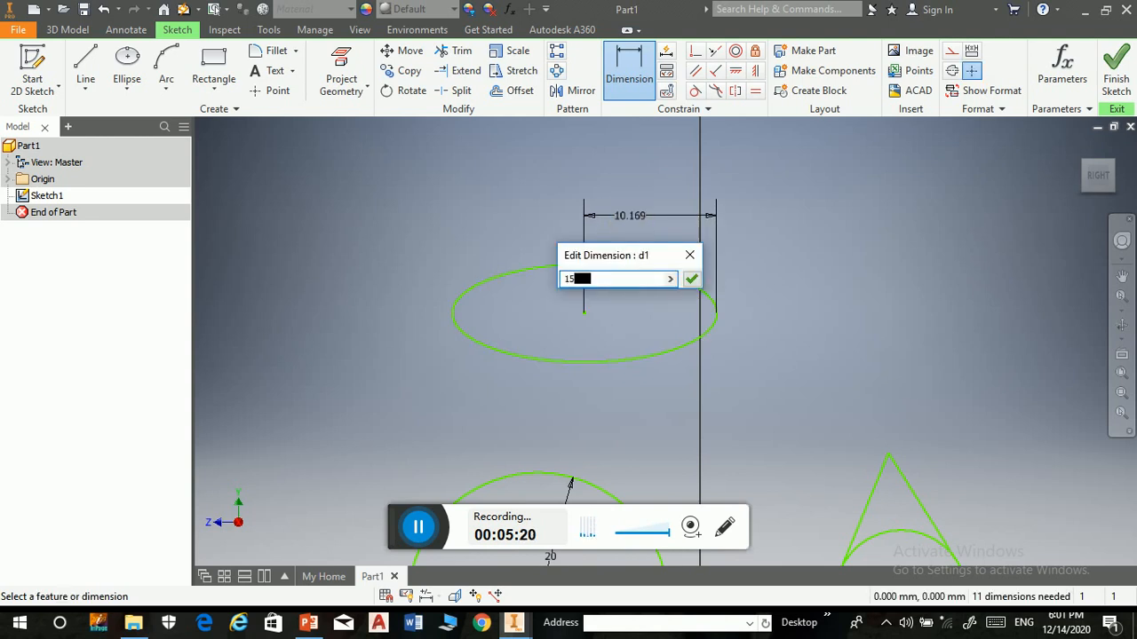
{"action": "scroll", "coordinate": [633, 221], "scroll_direction": "down", "scroll_amount": 3}
{"action": "type", "text": "5"}
{"action": "key", "text": "Return"}
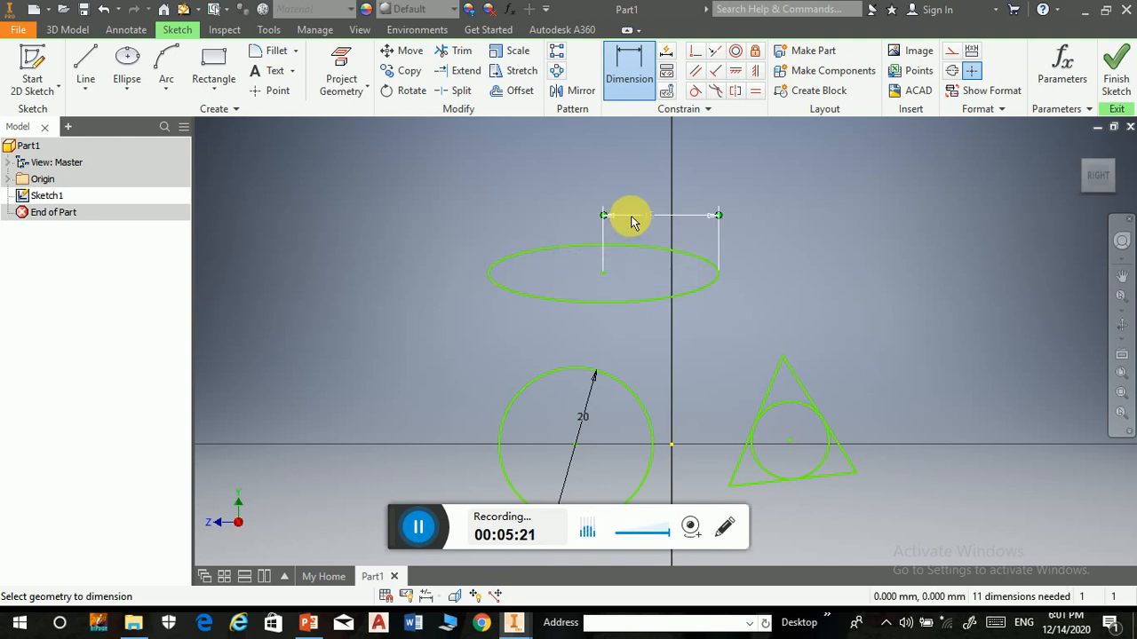
Dimension the ellipse's vertical half-axis to the right of the ellipse and set it to 6 mm.
{"action": "left_click", "coordinate": [677, 248]}
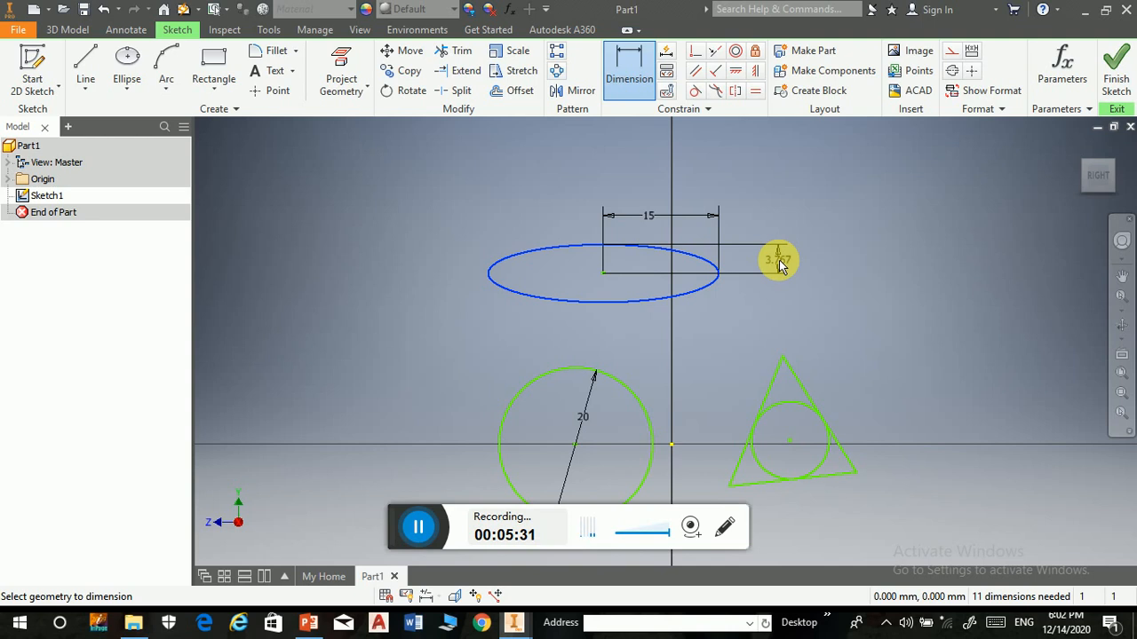
{"action": "left_click", "coordinate": [779, 264]}
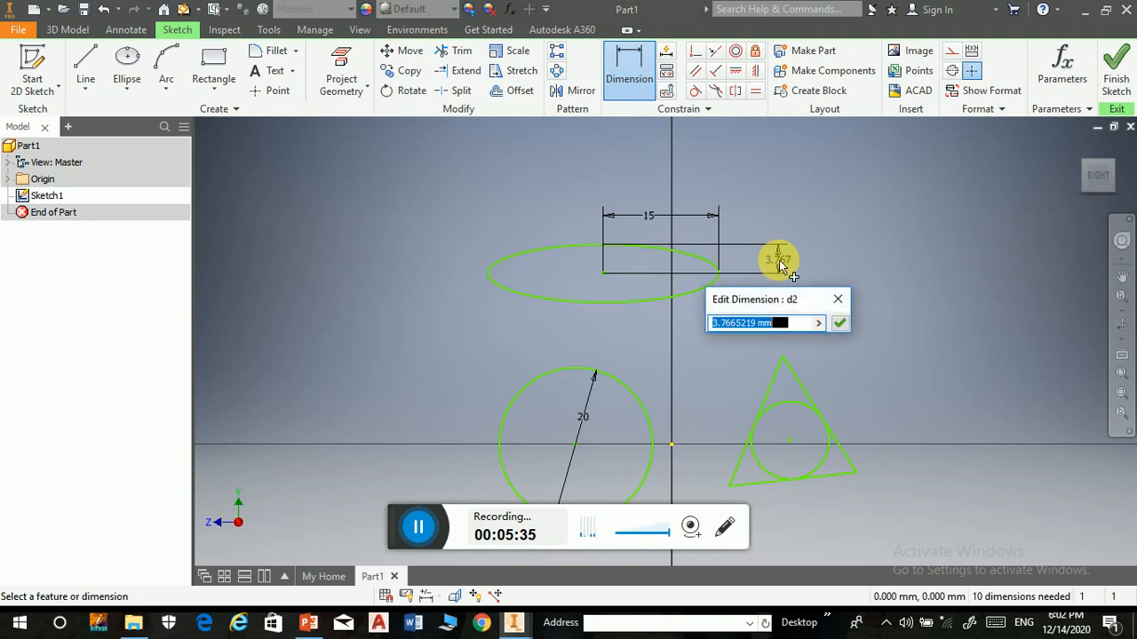
{"action": "key", "text": "BackSpace"}
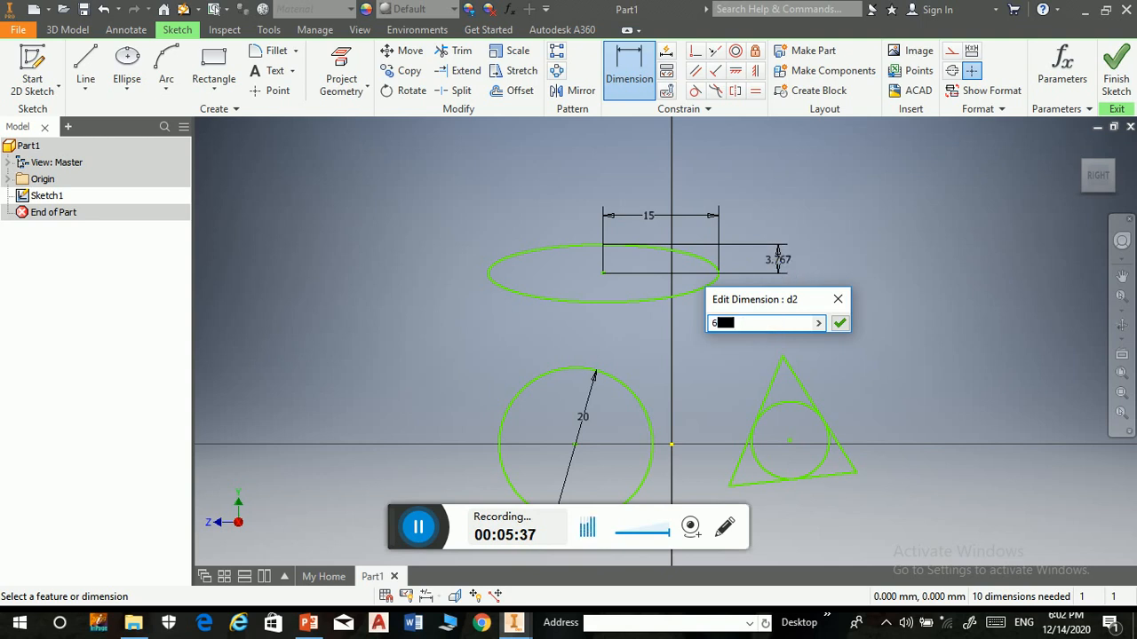
{"action": "type", "text": "6"}
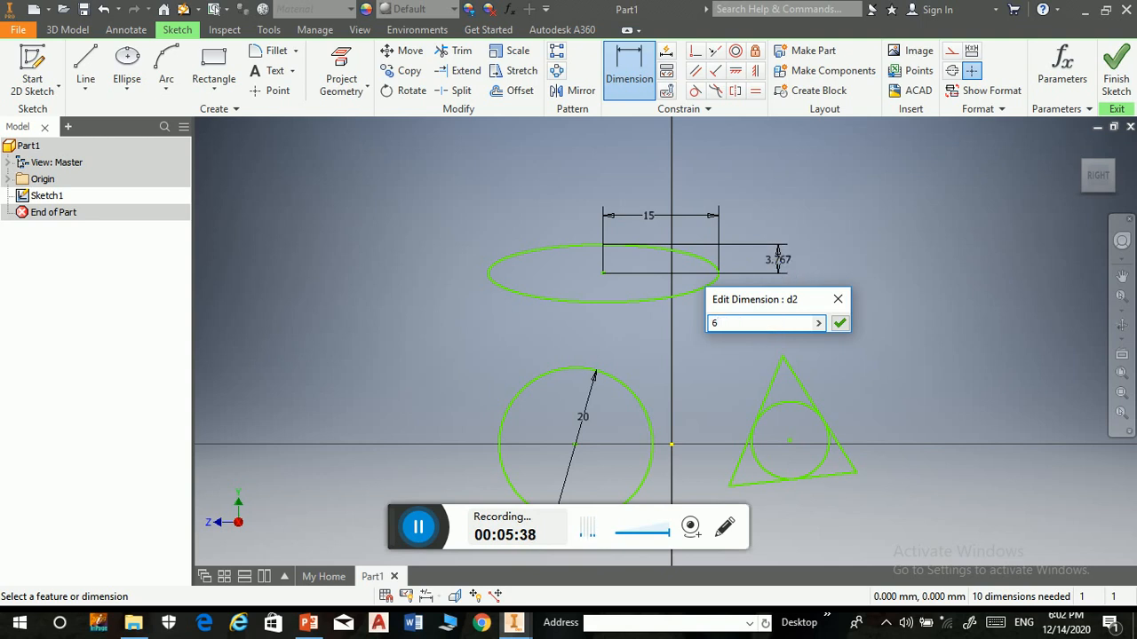
{"action": "left_click", "coordinate": [840, 323]}
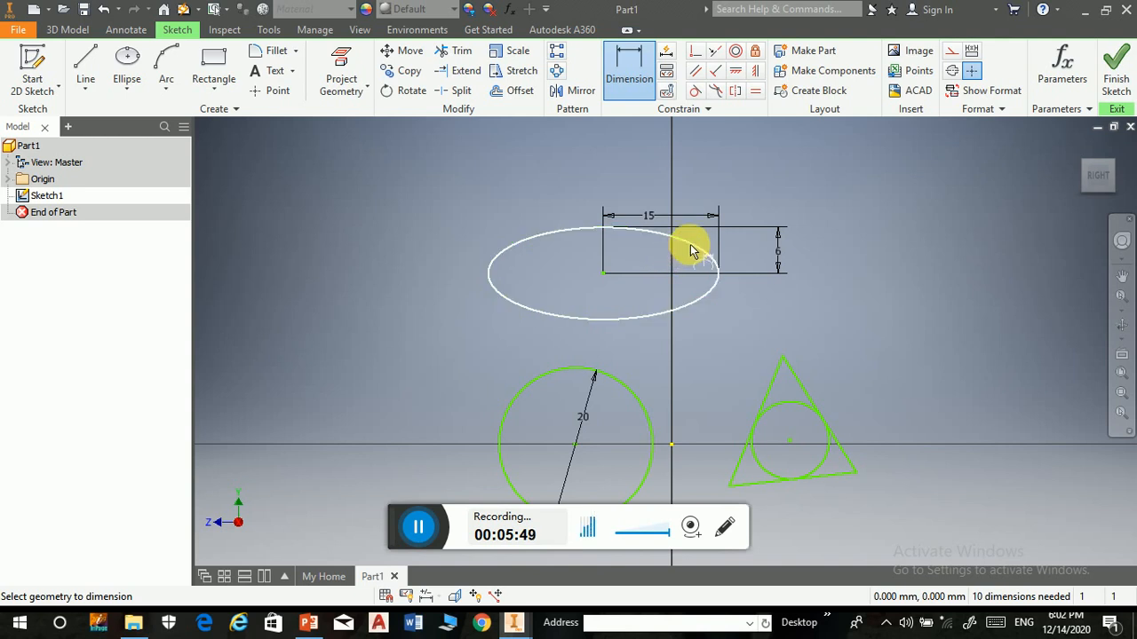
Change the ellipse's vertical half-axis dimension to 15 mm, matching its horizontal half-axis.
{"action": "left_click", "coordinate": [776, 258]}
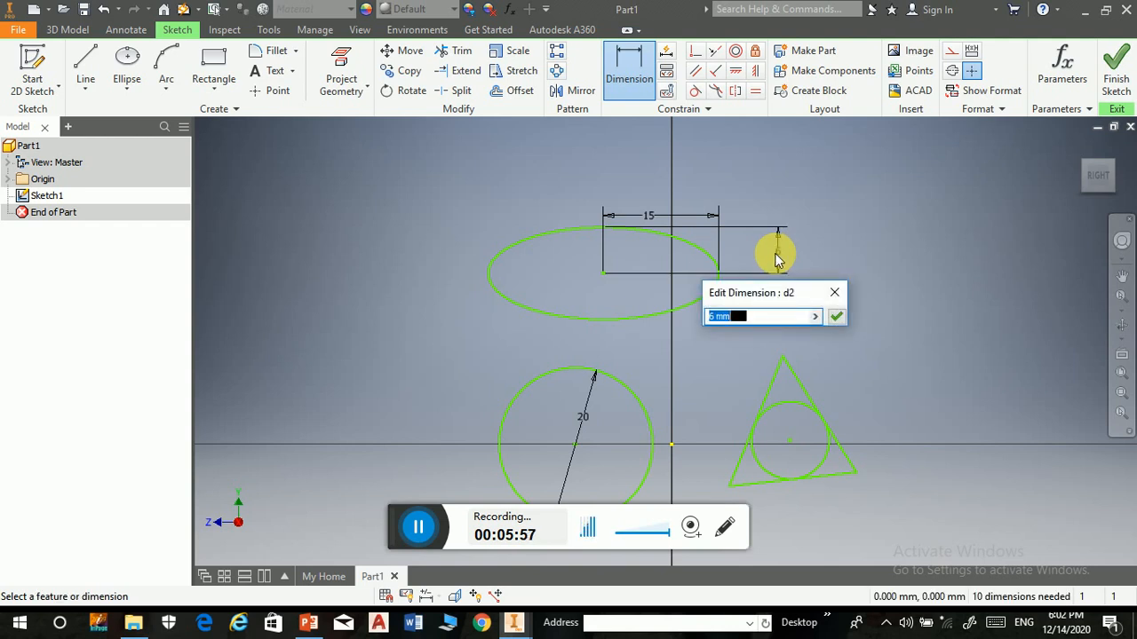
{"action": "type", "text": "1"}
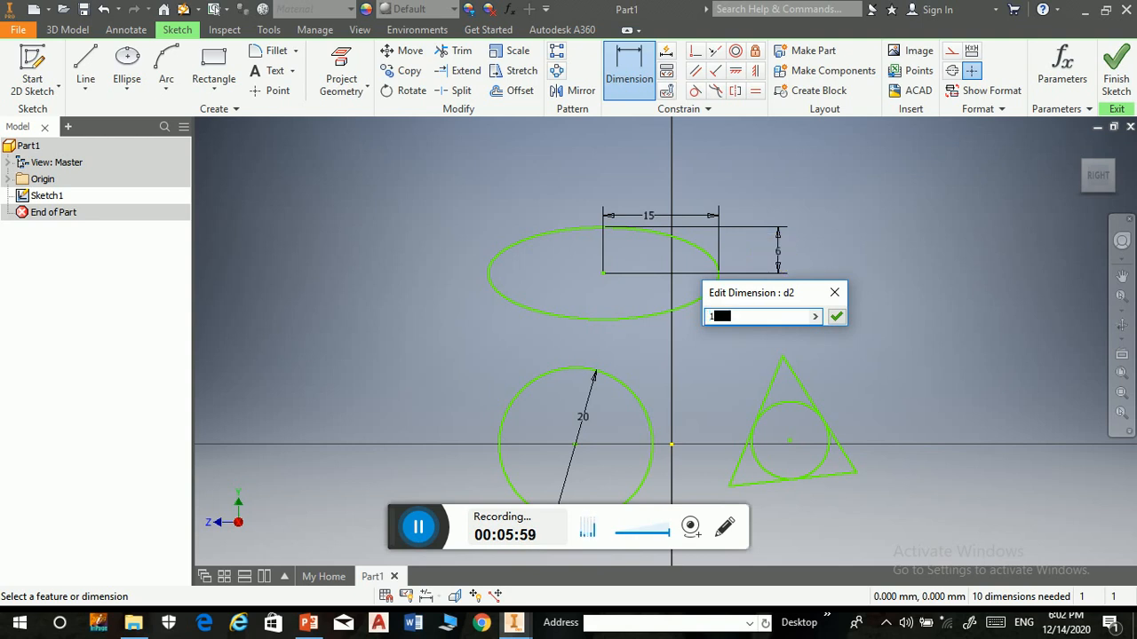
{"action": "type", "text": "5"}
{"action": "key", "text": "Return"}
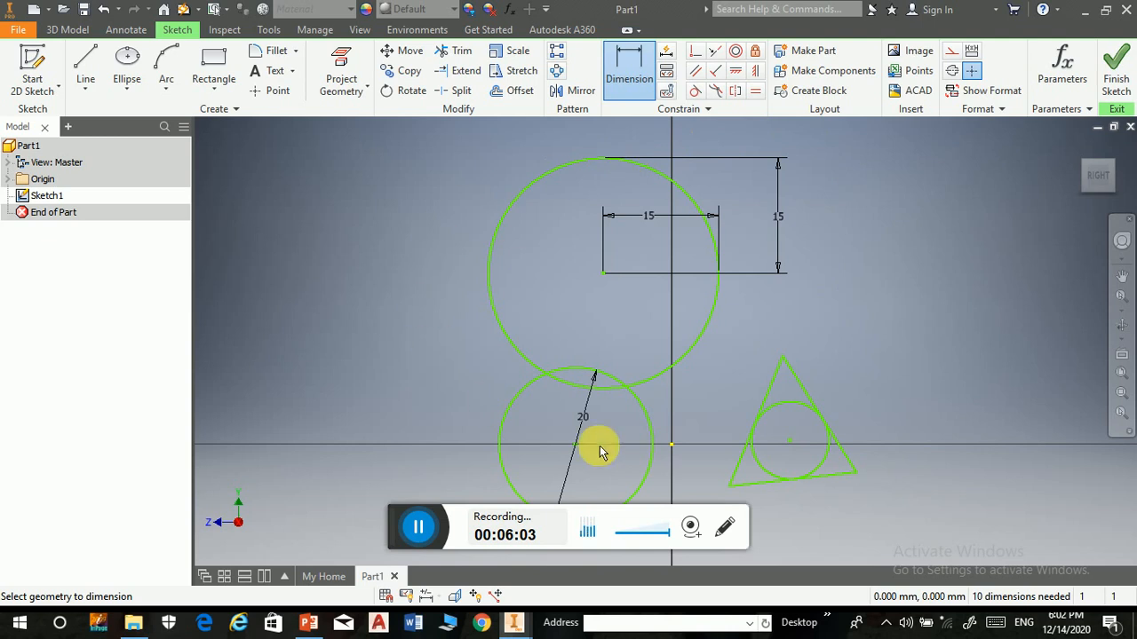